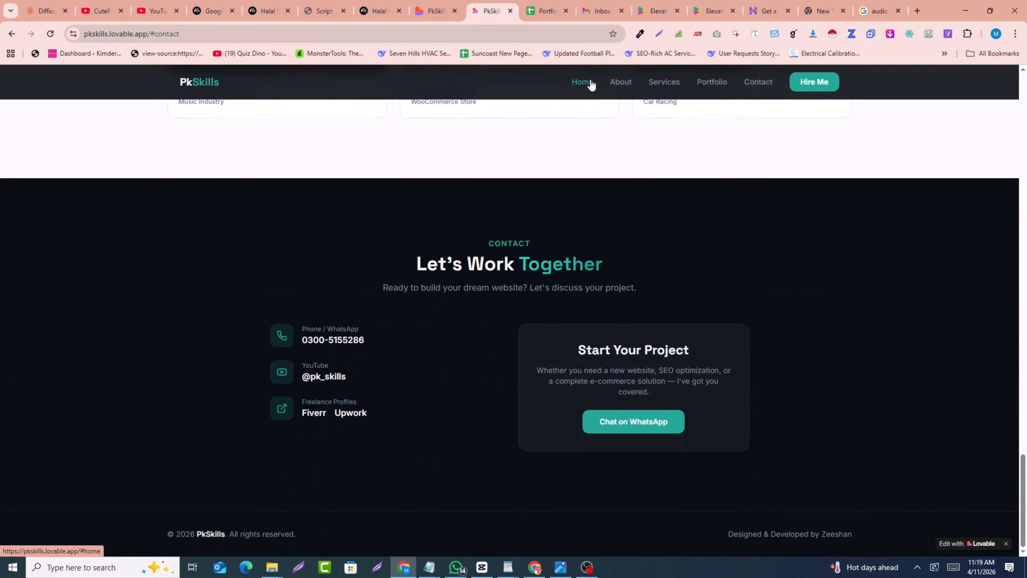
{"action": "left_click", "coordinate": [583, 82]}
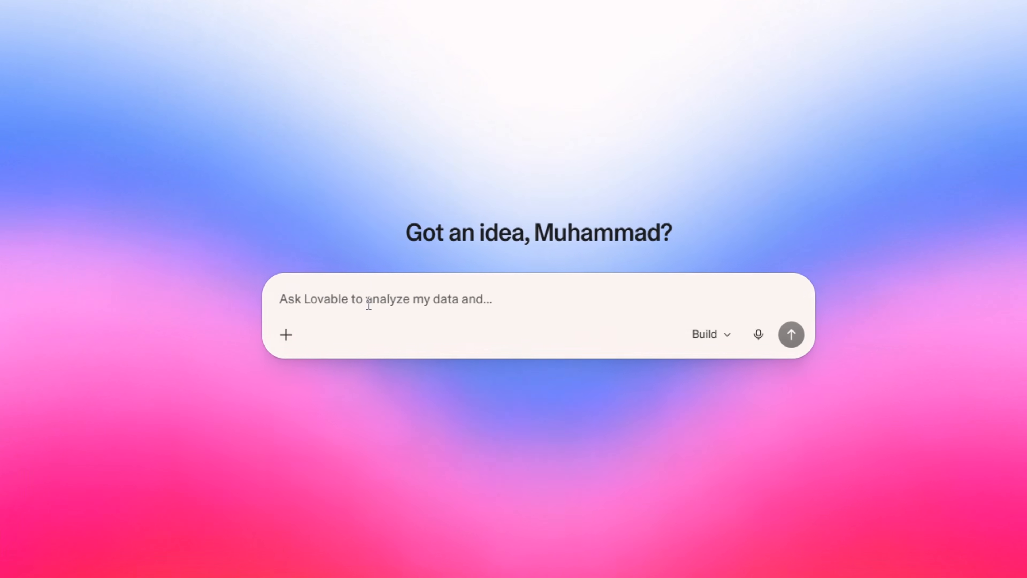
- Submit a build prompt for a modern, professional PkSkills portfolio website, including the personal details, profile links, services and portfolio sheet URL
{"action": "key", "text": "ctrl+v"}
{"action": "scroll", "coordinate": [336, 291], "scroll_direction": "up", "scroll_amount": 1}
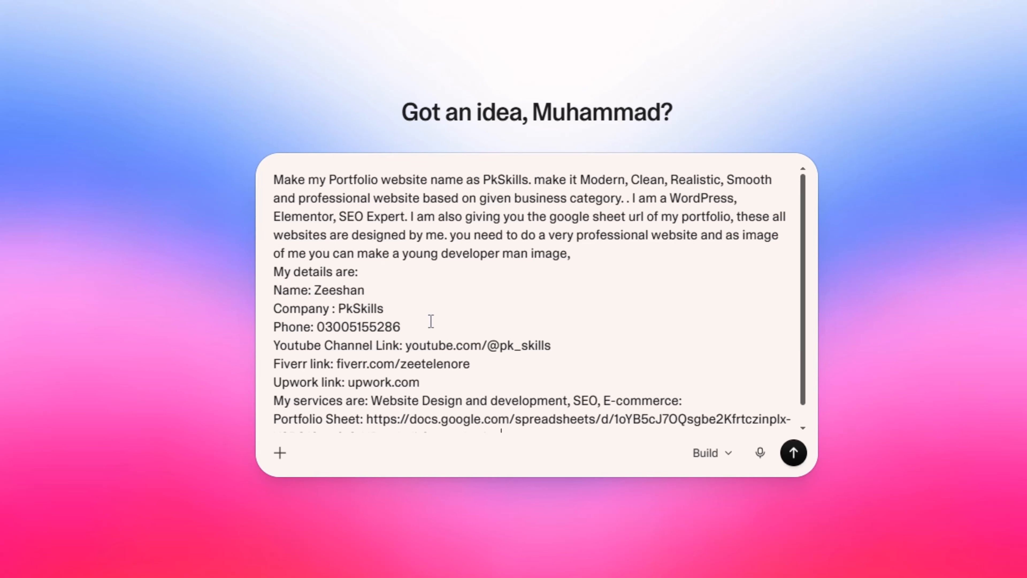
{"action": "scroll", "coordinate": [471, 346], "scroll_direction": "down", "scroll_amount": 1}
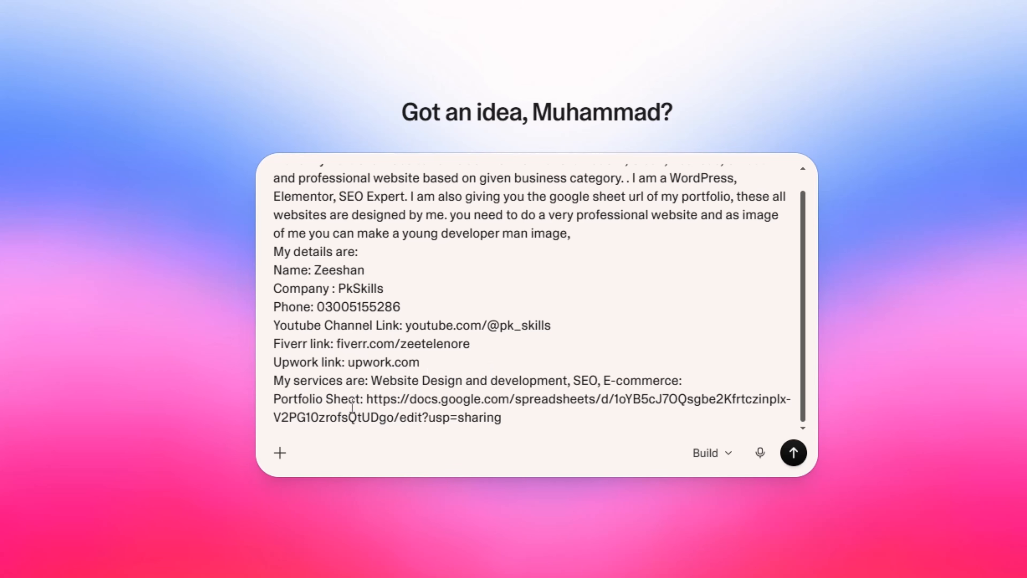
{"action": "left_click_drag", "start_coordinate": [364, 401], "coordinate": [553, 422]}
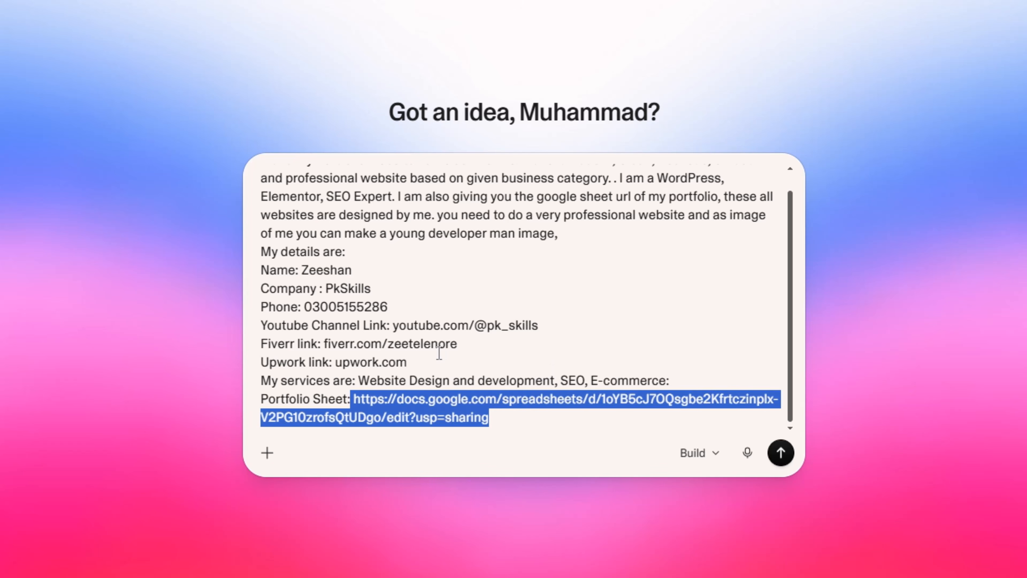
{"action": "left_click", "coordinate": [781, 452]}
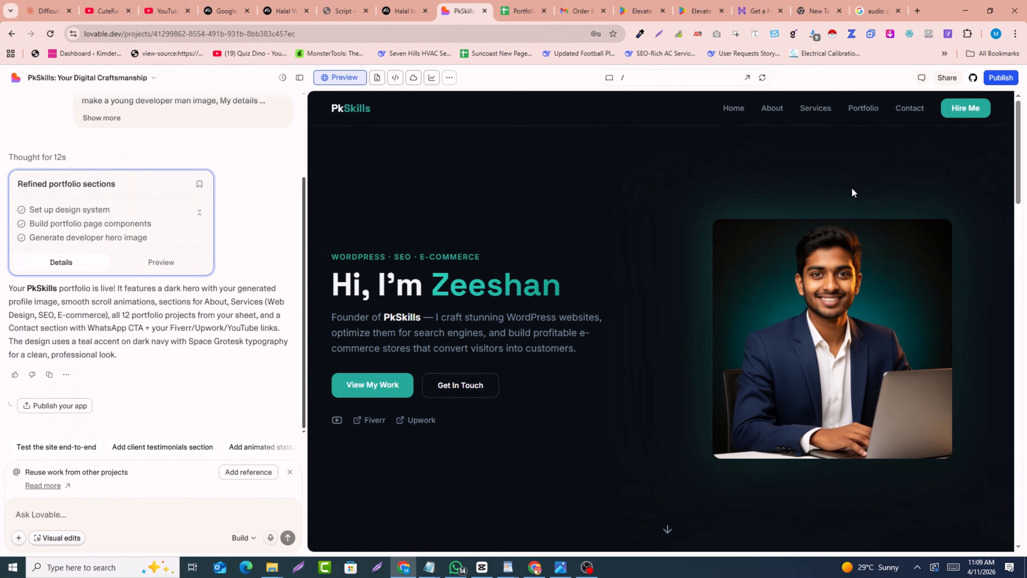
- Examine the generated site's hero, About Me, services, Recent Projects and contact sections in the preview
{"action": "scroll", "coordinate": [852, 189], "scroll_direction": "down", "scroll_amount": 6}
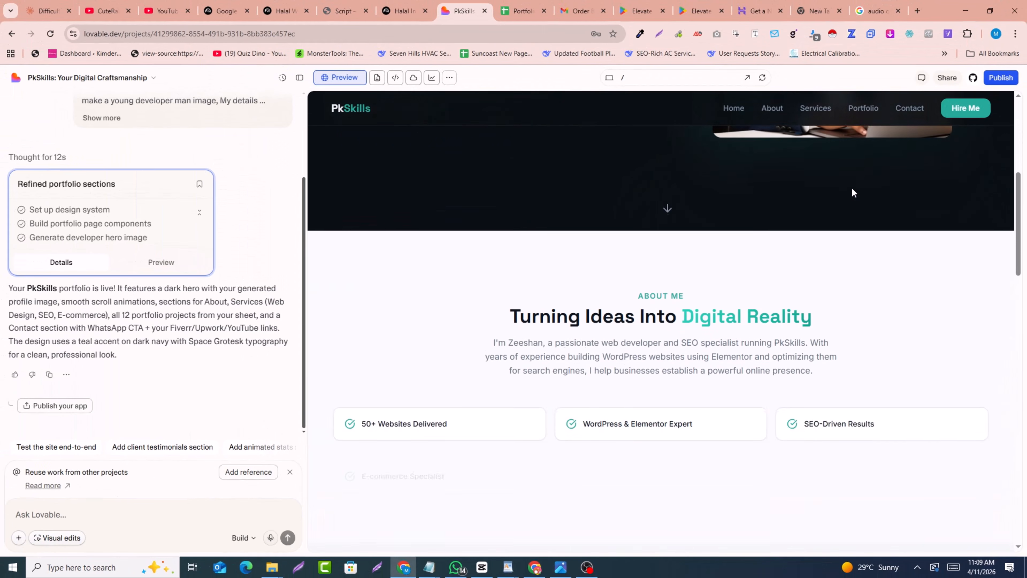
{"action": "scroll", "coordinate": [852, 191], "scroll_direction": "up", "scroll_amount": 6}
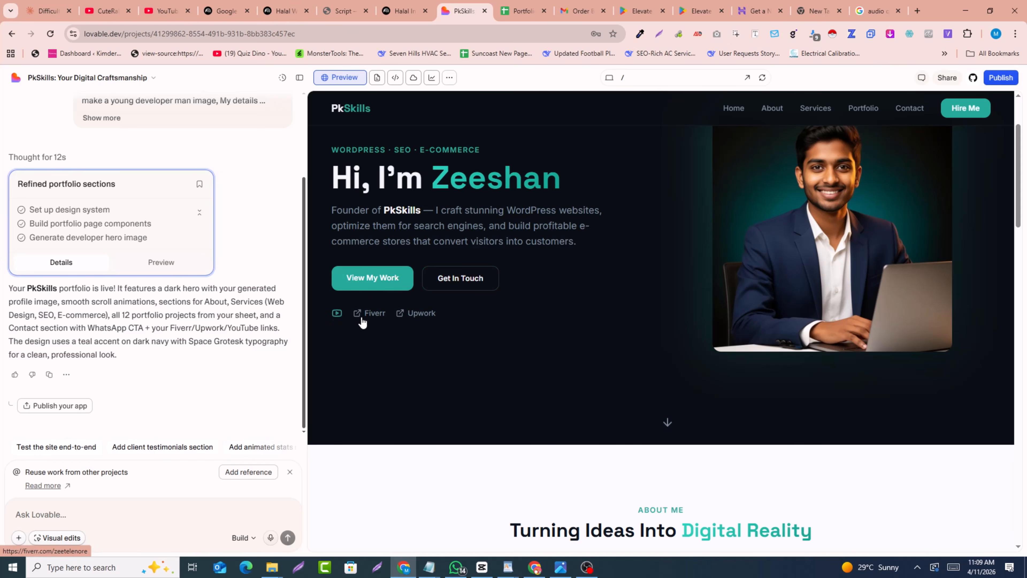
{"action": "scroll", "coordinate": [599, 263], "scroll_direction": "down", "scroll_amount": 1}
{"action": "scroll", "coordinate": [598, 263], "scroll_direction": "down", "scroll_amount": 8}
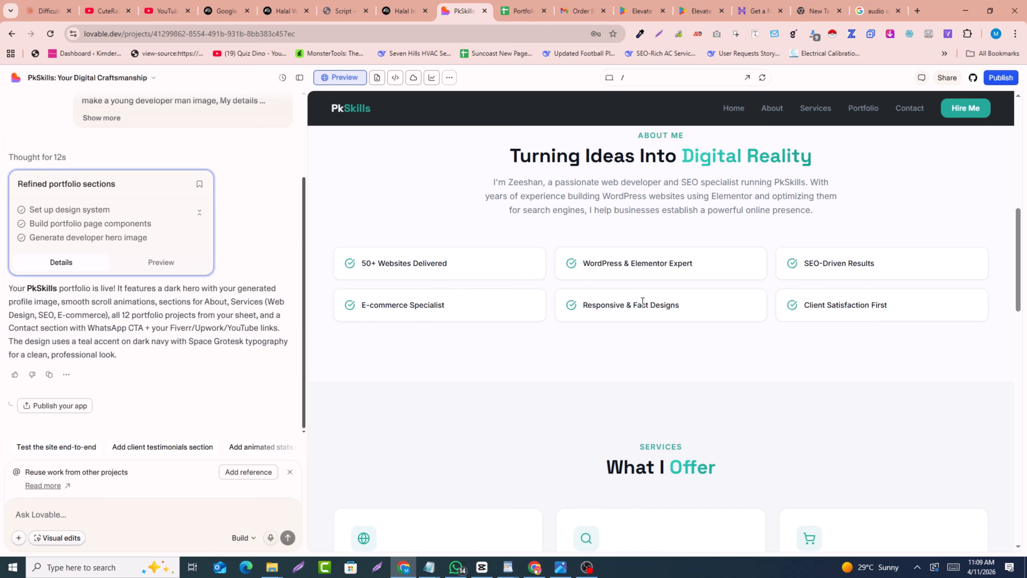
{"action": "scroll", "coordinate": [933, 323], "scroll_direction": "down", "scroll_amount": 8}
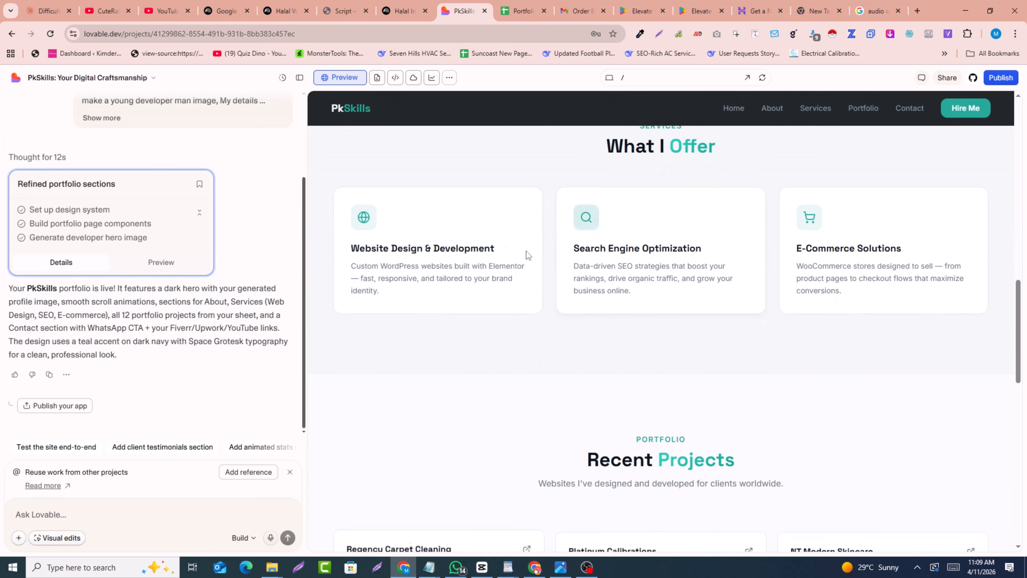
{"action": "scroll", "coordinate": [928, 247], "scroll_direction": "down", "scroll_amount": 6}
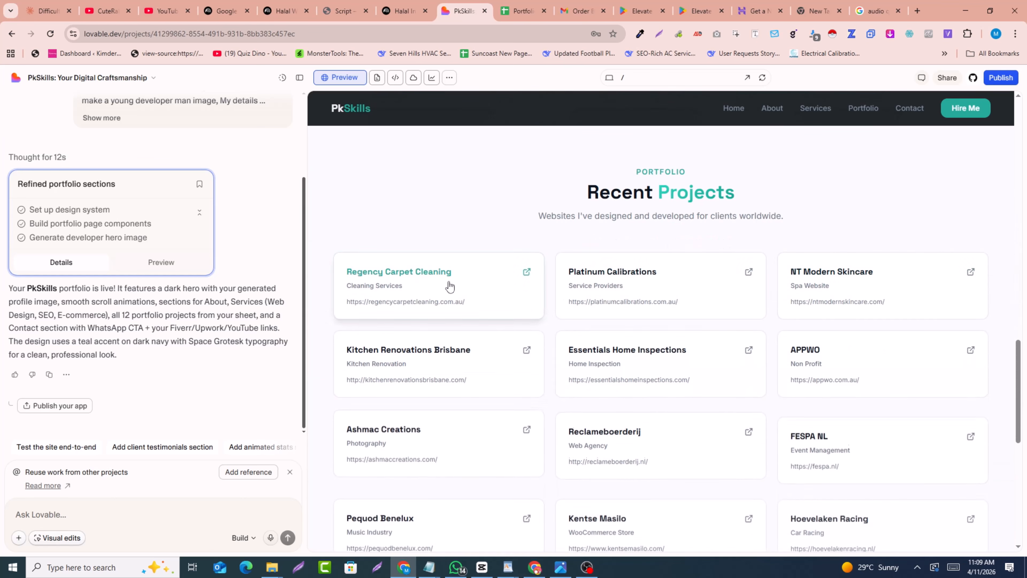
{"action": "scroll", "coordinate": [465, 316], "scroll_direction": "down", "scroll_amount": 1}
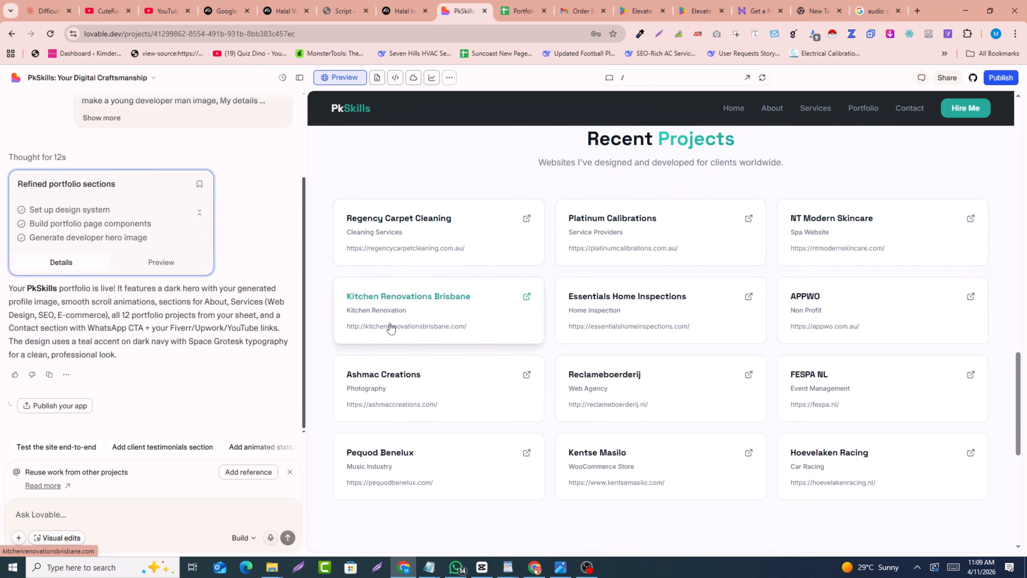
{"action": "scroll", "coordinate": [860, 404], "scroll_direction": "down", "scroll_amount": 3}
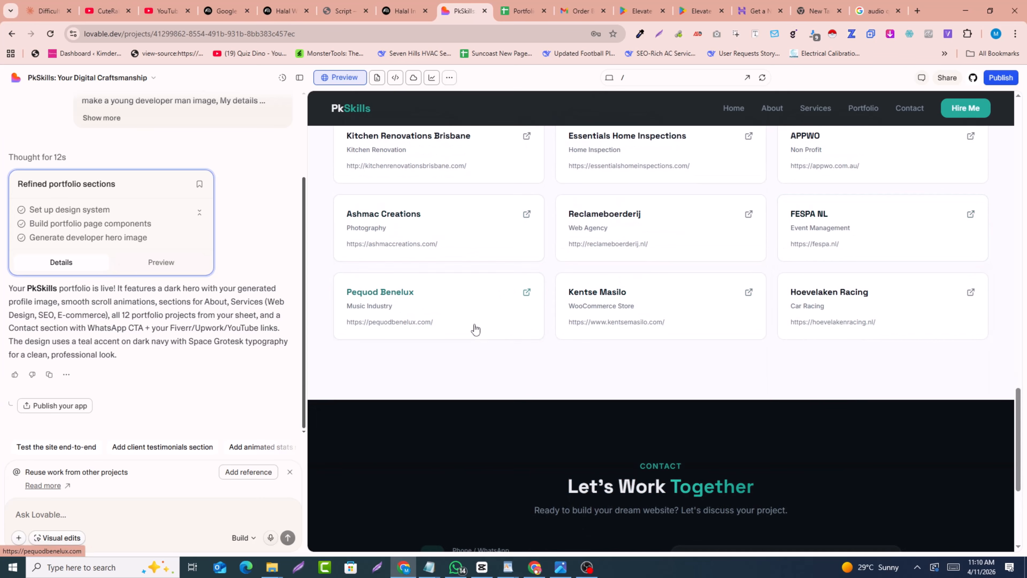
{"action": "scroll", "coordinate": [933, 323], "scroll_direction": "down", "scroll_amount": 4}
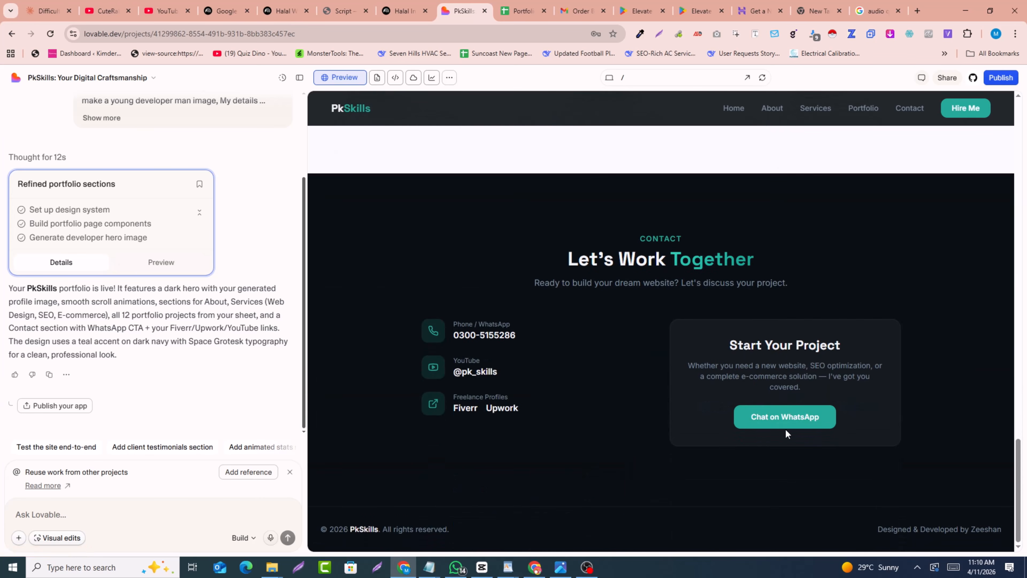
{"action": "left_click_drag", "start_coordinate": [1026, 454], "coordinate": [1026, 357]}
{"action": "left_click_drag", "start_coordinate": [571, 355], "coordinate": [771, 362]}
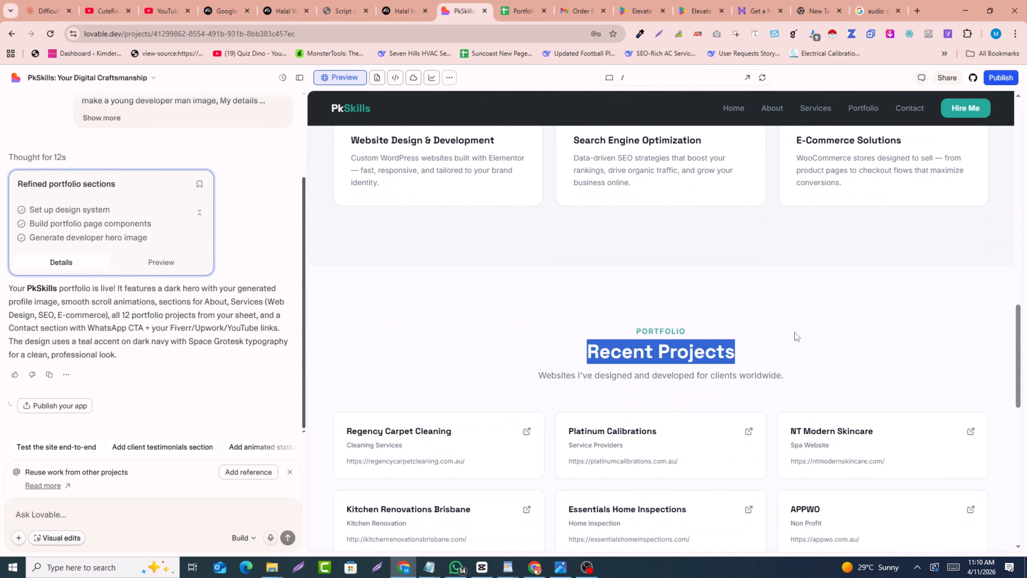
{"action": "scroll", "coordinate": [795, 332], "scroll_direction": "down", "scroll_amount": 5}
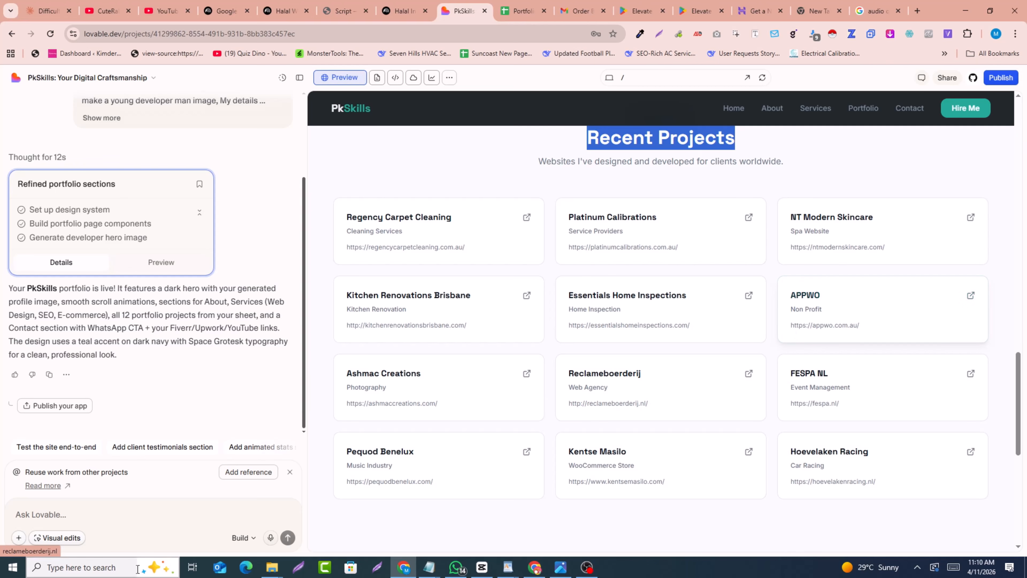
{"action": "left_click", "coordinate": [132, 513]}
{"action": "key", "text": "ctrl+v"}
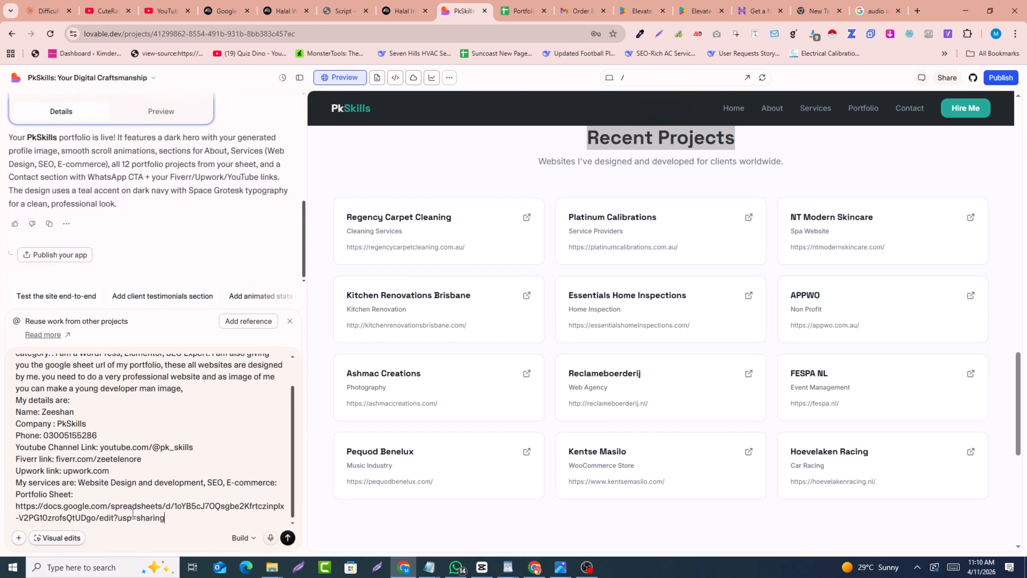
{"action": "key", "text": "ctrl+a"}
{"action": "key", "text": "BackSpace"}
- Request screenshots of the portfolio websites' hero sections in the recent projects, or relevant images if screenshots cannot be taken
{"action": "type", "text": "in the recent projects you need to add screenshots of hero sections of websites that are appearing in the portfolio, if you can not take screenshots, add relevent images"}
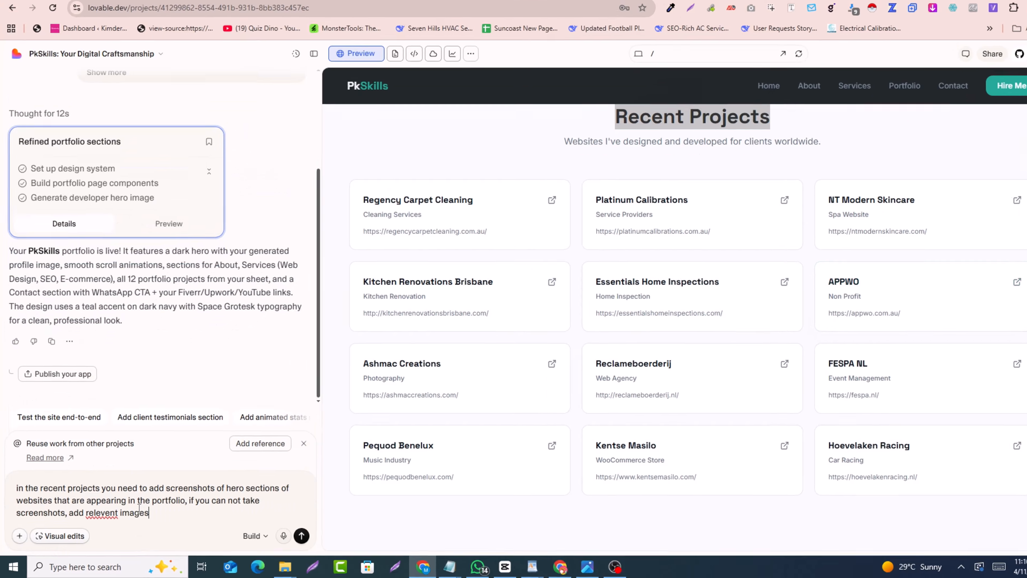
{"action": "type", "text": "."}
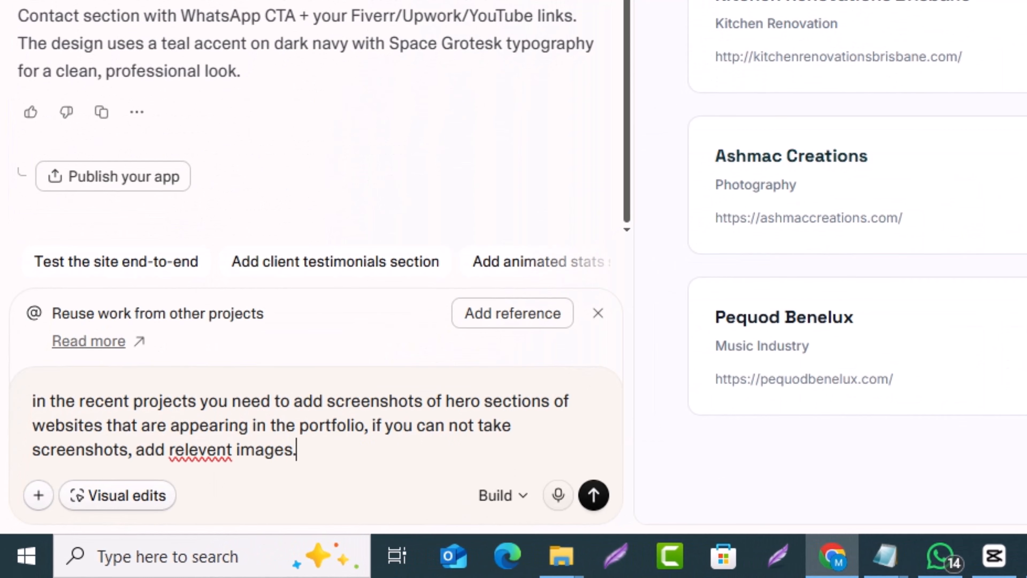
{"action": "scroll", "coordinate": [655, 364], "scroll_direction": "up", "scroll_amount": 2}
{"action": "scroll", "coordinate": [801, 122], "scroll_direction": "up", "scroll_amount": 2}
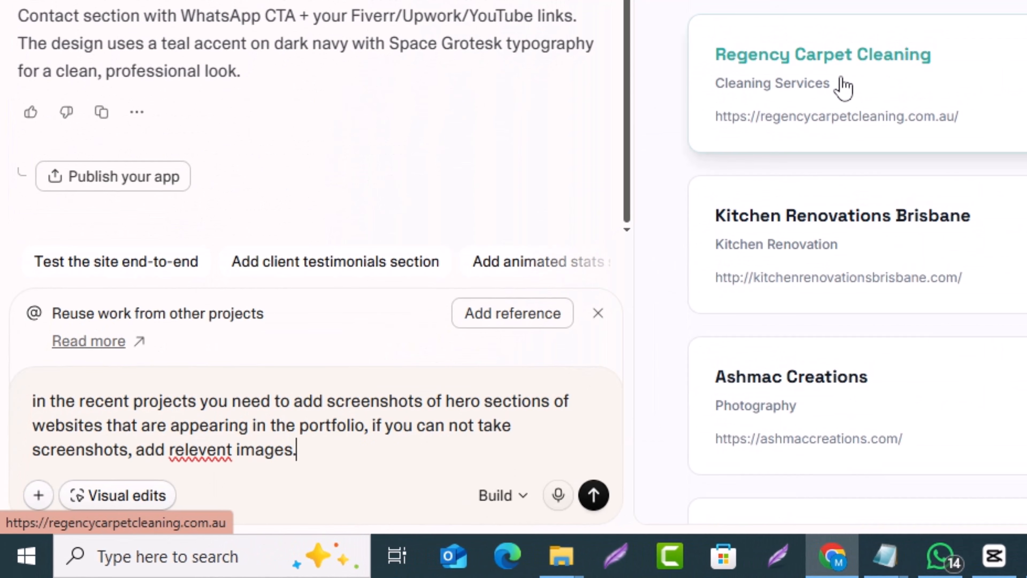
{"action": "scroll", "coordinate": [906, 177], "scroll_direction": "down", "scroll_amount": 5}
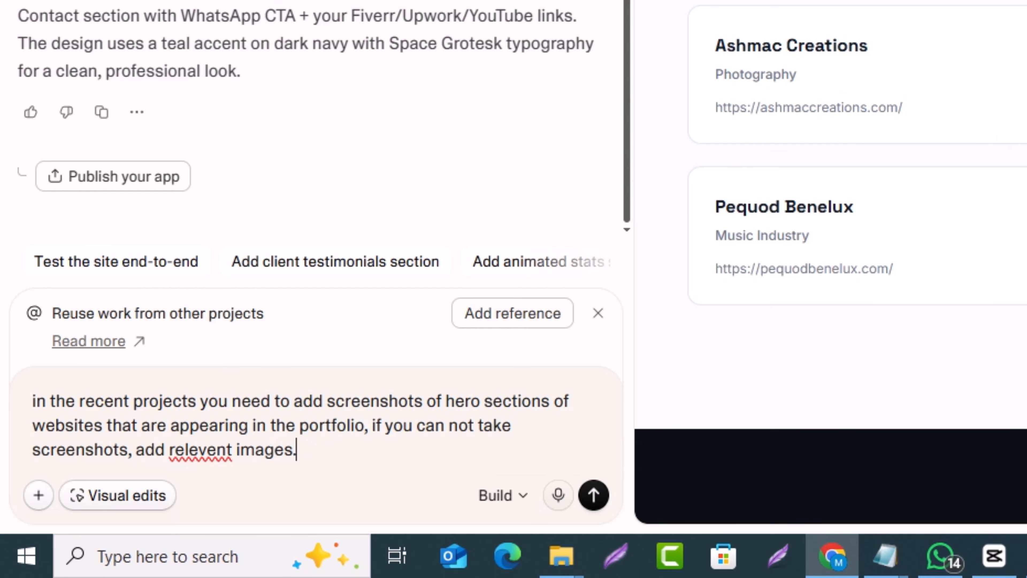
{"action": "scroll", "coordinate": [769, 81], "scroll_direction": "up", "scroll_amount": 4}
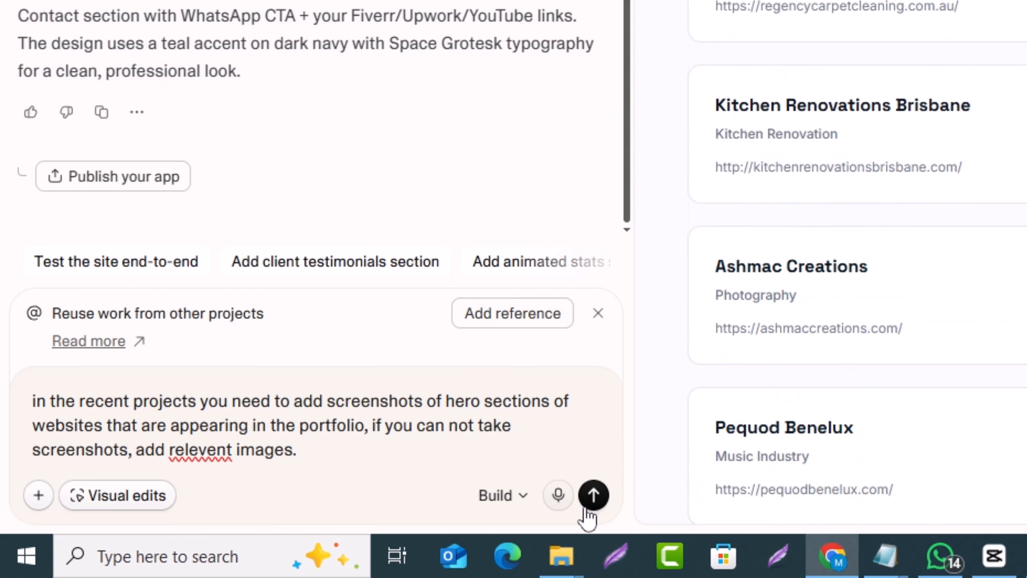
{"action": "left_click", "coordinate": [593, 494]}
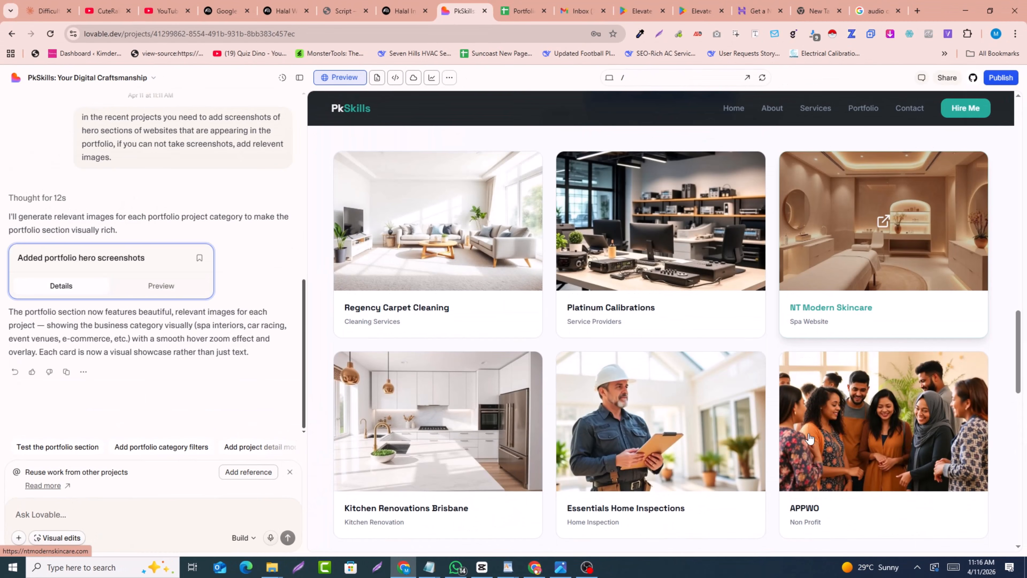
- Review the images on the Recent Projects cards and the rest of the updated page in the preview
{"action": "scroll", "coordinate": [809, 438], "scroll_direction": "down", "scroll_amount": 5}
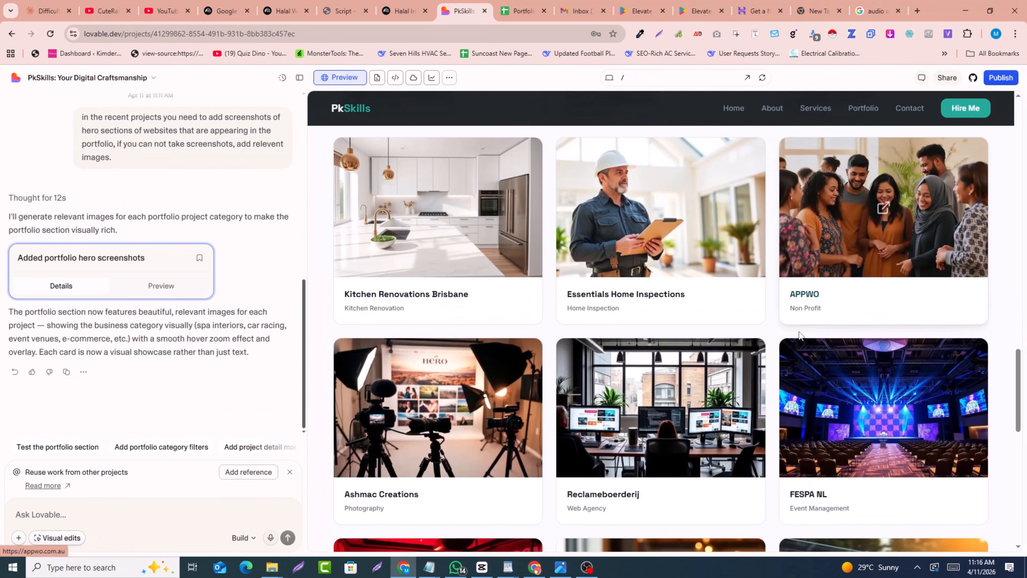
{"action": "scroll", "coordinate": [439, 455], "scroll_direction": "down", "scroll_amount": 2}
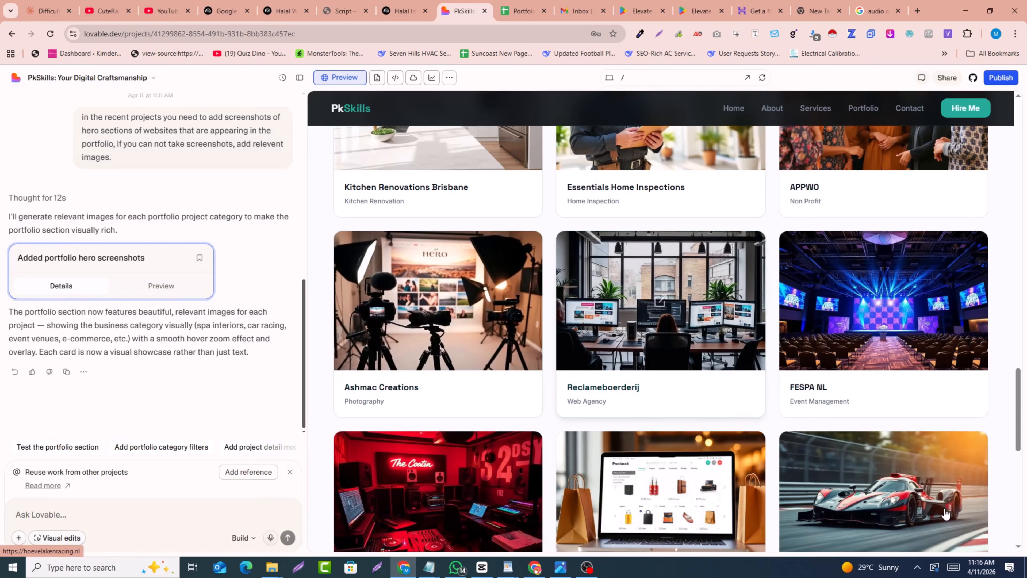
{"action": "scroll", "coordinate": [854, 451], "scroll_direction": "down", "scroll_amount": 8}
{"action": "scroll", "coordinate": [854, 451], "scroll_direction": "down", "scroll_amount": 3}
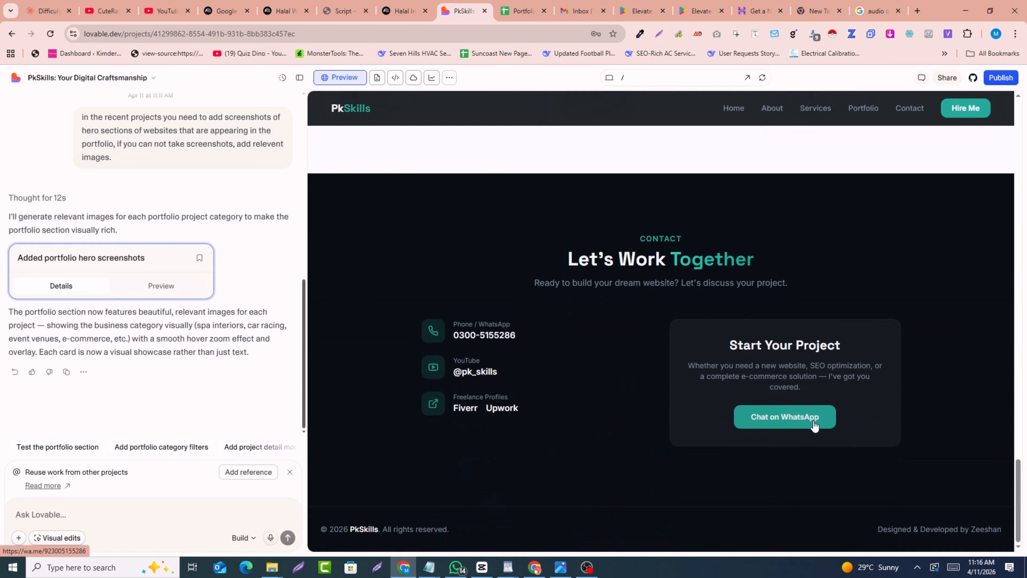
{"action": "scroll", "coordinate": [814, 425], "scroll_direction": "up", "scroll_amount": 15}
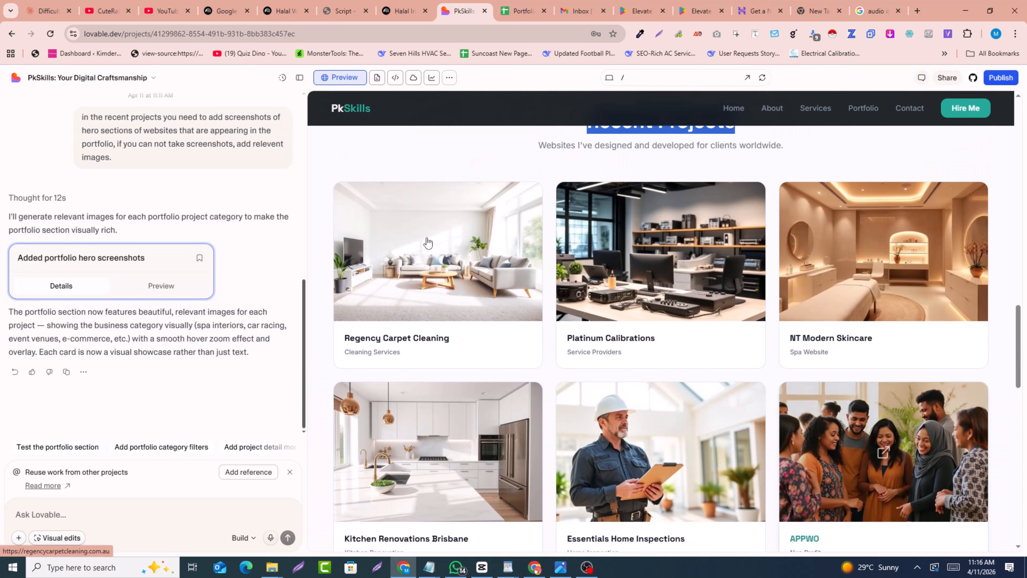
{"action": "scroll", "coordinate": [633, 335], "scroll_direction": "up", "scroll_amount": 10}
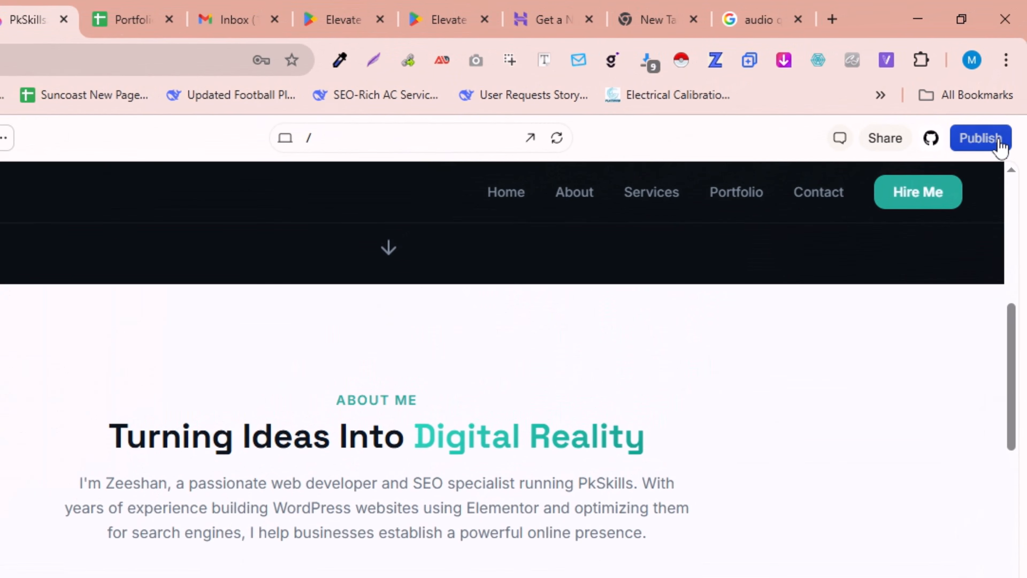
- Set the website's publishing URL to pkskills.lovable.app
{"action": "left_click", "coordinate": [1001, 96]}
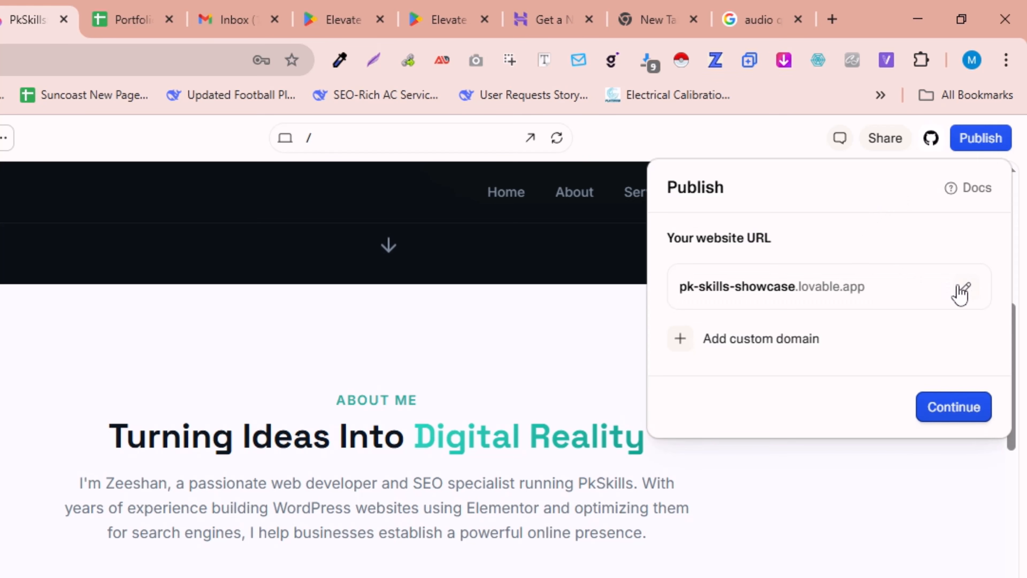
{"action": "left_click", "coordinate": [960, 288]}
{"action": "double_click", "coordinate": [800, 289]}
{"action": "left_click", "coordinate": [800, 289]}
{"action": "type", "text": "pkskills"}
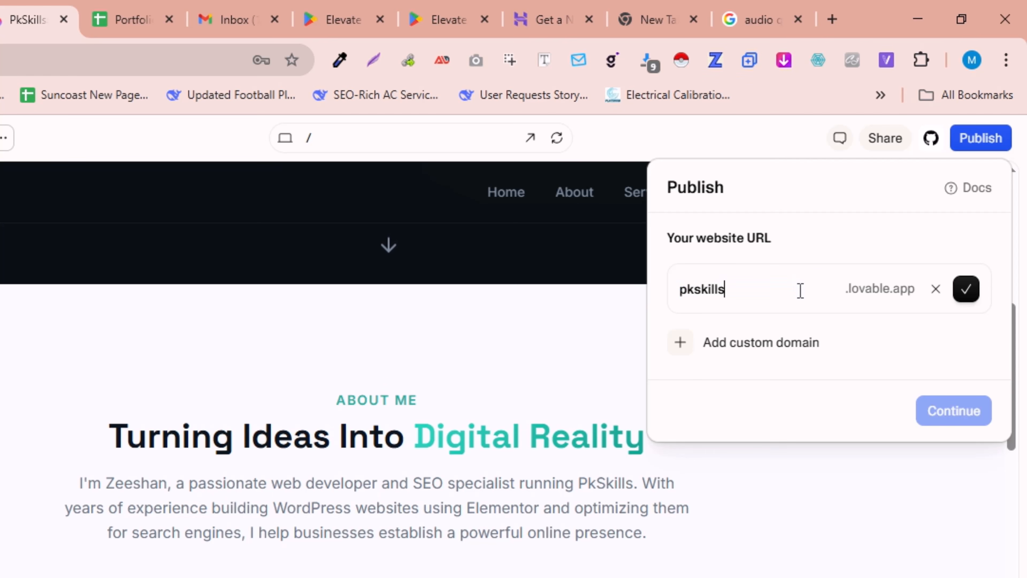
{"action": "left_click", "coordinate": [965, 296]}
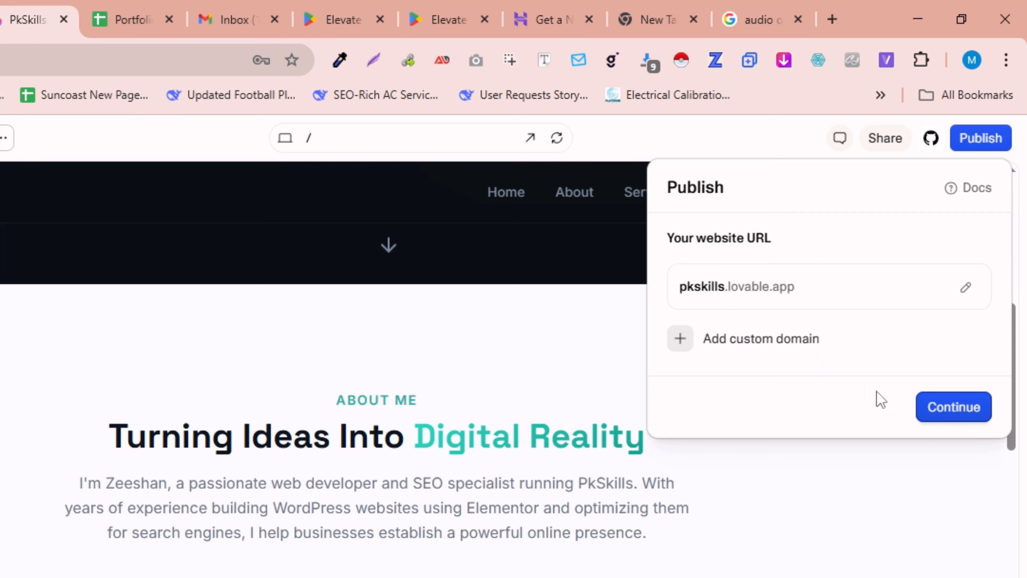
- Publish the website with Public visibility, keeping the suggested title and description and skipping the security check
{"action": "left_click", "coordinate": [937, 414]}
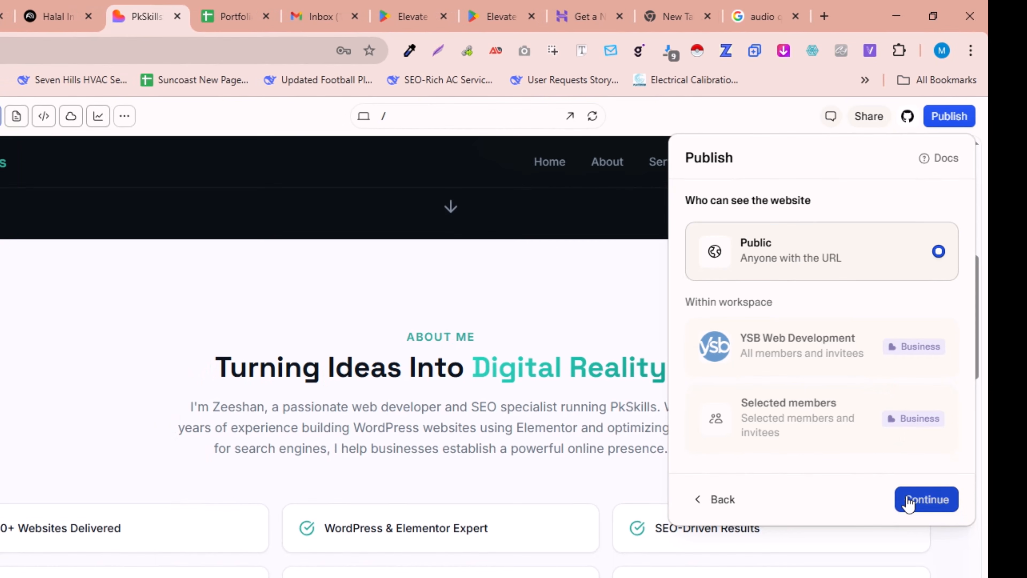
{"action": "left_click", "coordinate": [909, 502]}
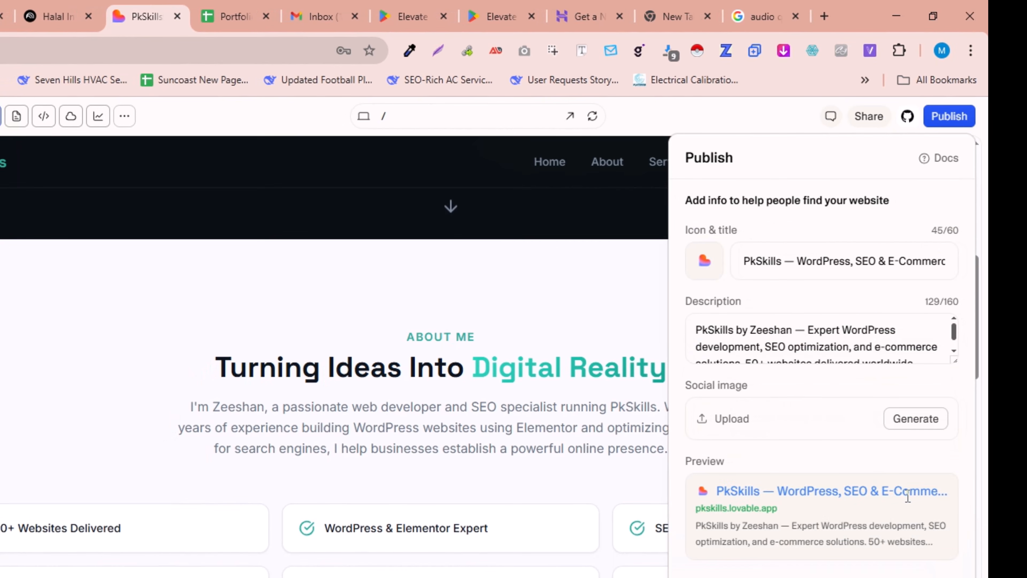
{"action": "left_click", "coordinate": [911, 498]}
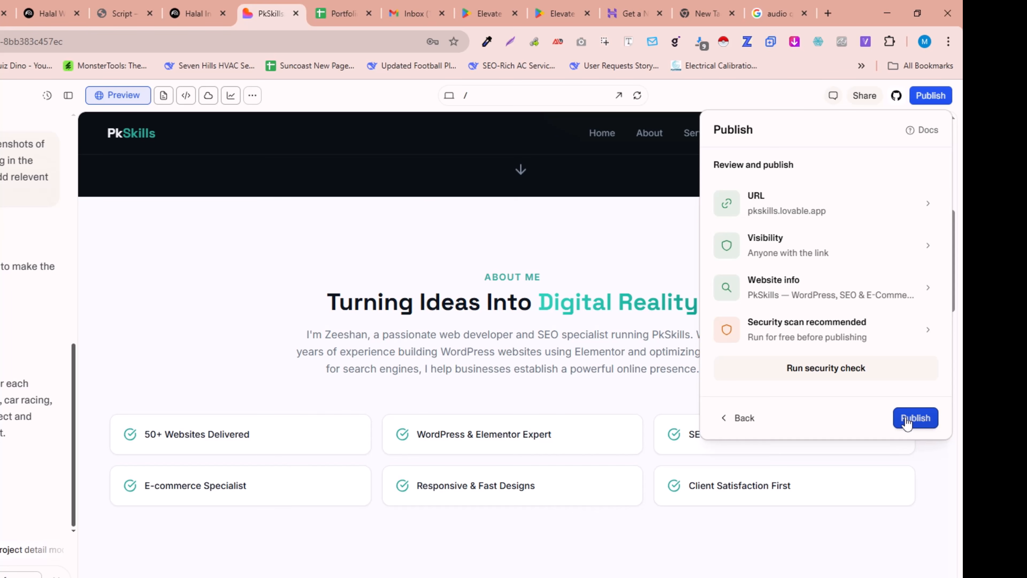
{"action": "left_click", "coordinate": [907, 420]}
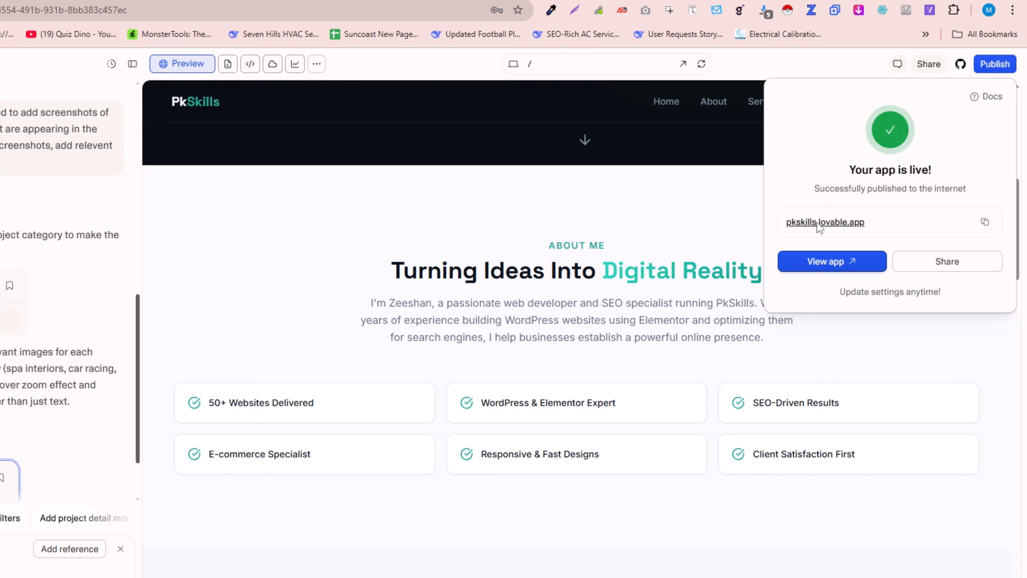
- Open the live site at pkskills.lovable.app and check its Home, About, Services, Portfolio and Contact links and page sections
{"action": "left_click", "coordinate": [817, 223]}
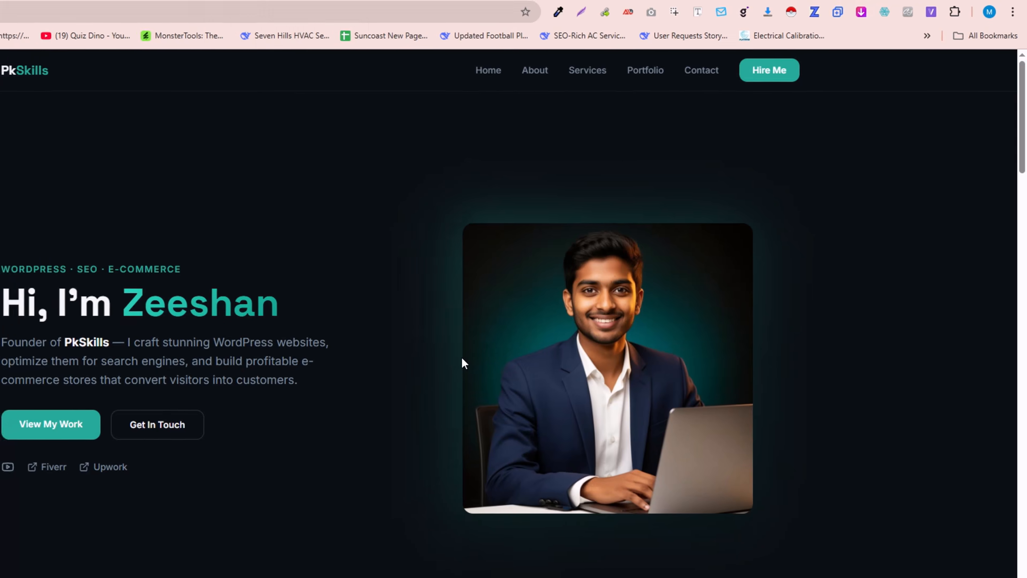
{"action": "scroll", "coordinate": [461, 356], "scroll_direction": "down", "scroll_amount": 7}
{"action": "left_click_drag", "start_coordinate": [1016, 180], "coordinate": [1010, 43]}
{"action": "left_click", "coordinate": [583, 88]}
{"action": "left_click", "coordinate": [621, 84]}
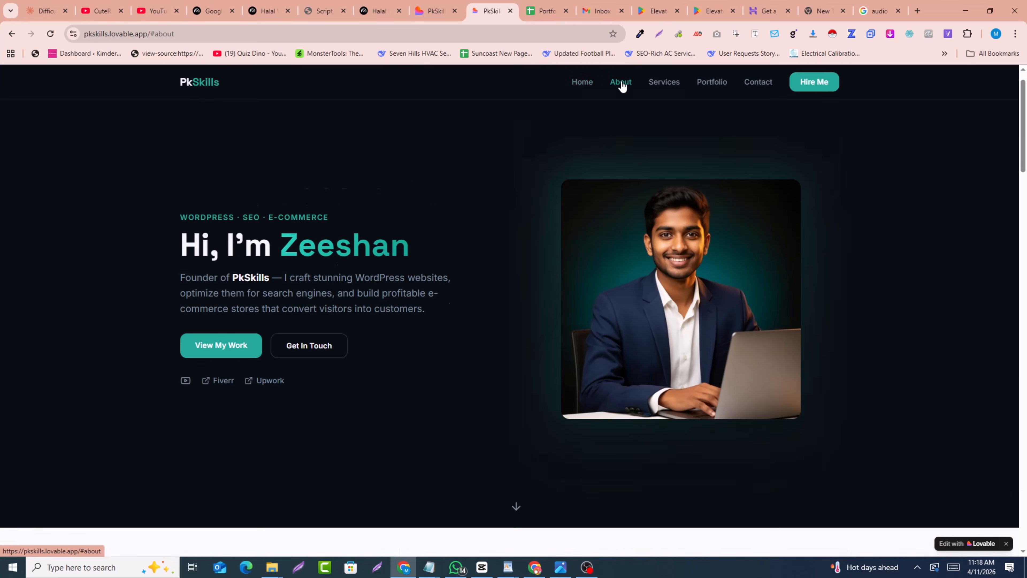
{"action": "left_click", "coordinate": [657, 84]}
{"action": "left_click", "coordinate": [704, 84]}
{"action": "left_click", "coordinate": [766, 87]}
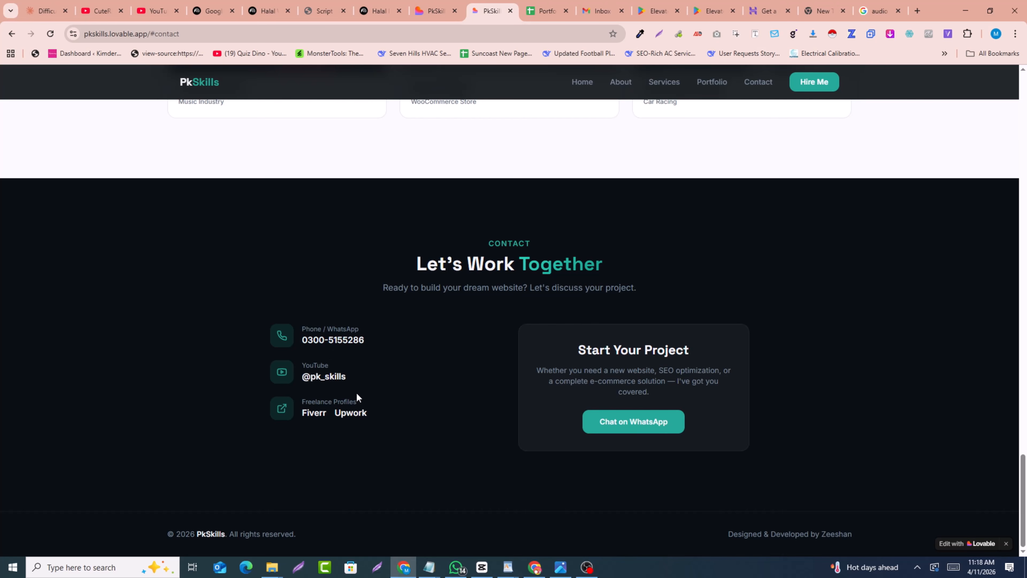
{"action": "scroll", "coordinate": [362, 388], "scroll_direction": "up", "scroll_amount": 2}
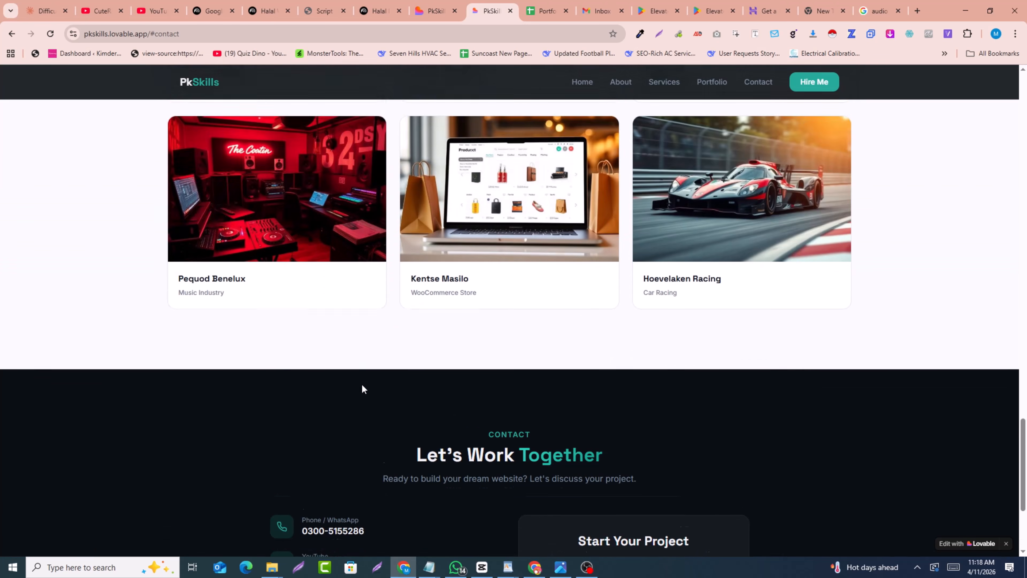
{"action": "scroll", "coordinate": [362, 384], "scroll_direction": "up", "scroll_amount": 15}
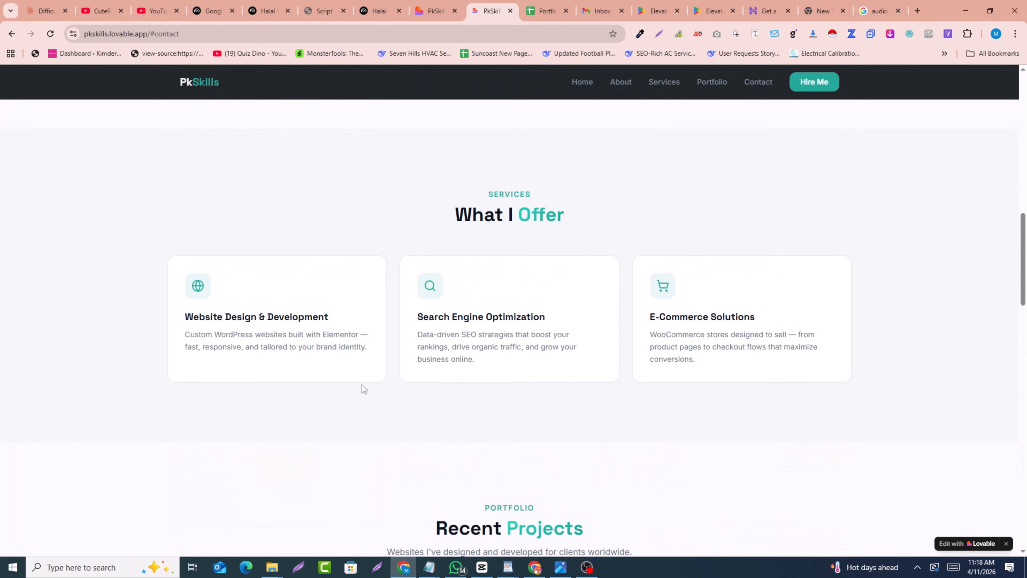
{"action": "scroll", "coordinate": [364, 389], "scroll_direction": "up", "scroll_amount": 5}
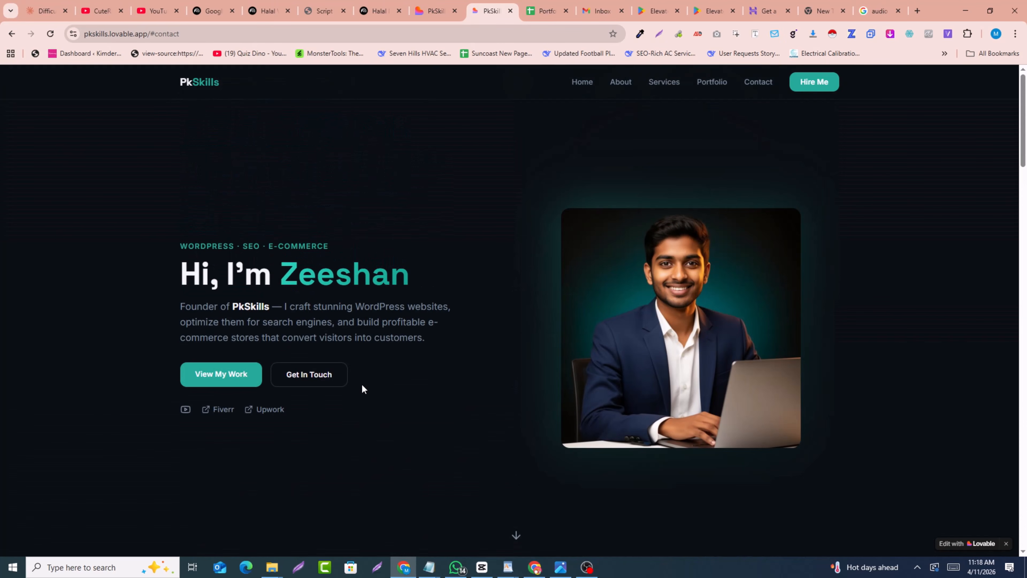